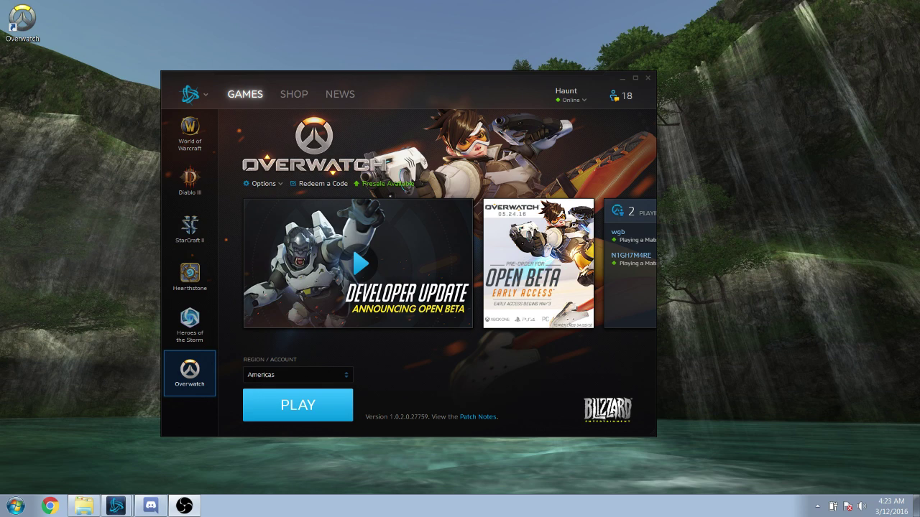
Launch Overwatch in the Americas region
{"action": "left_click", "coordinate": [297, 404]}
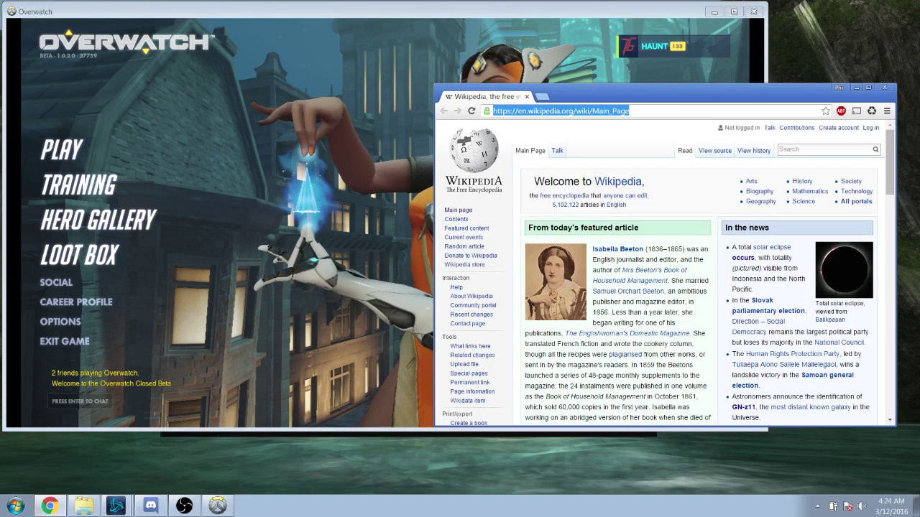
In Chrome, open YouTube, play the Caravan Palace - Lone Digger video and adjust its volume
{"action": "type", "text": "youtube"}
{"action": "key", "text": "Return"}
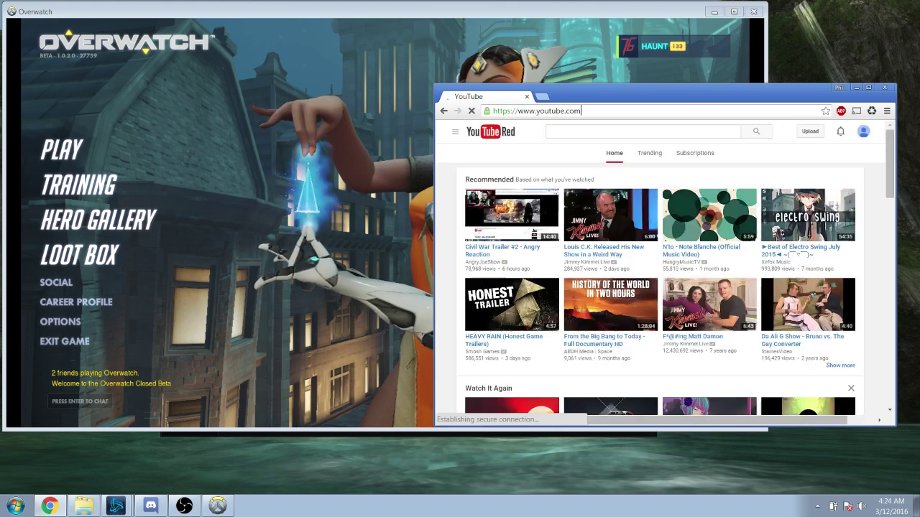
{"action": "key", "text": "ctrl+l"}
{"action": "type", "text": "you"}
{"action": "key", "text": "Down"}
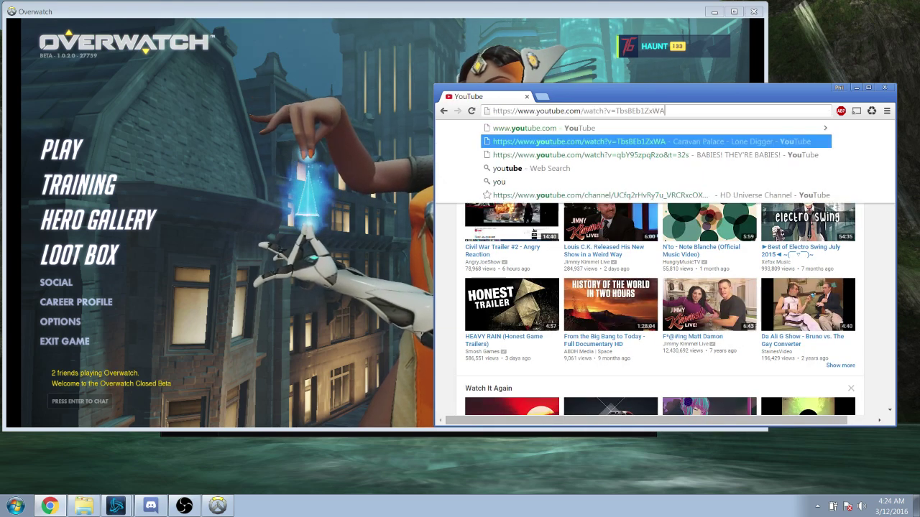
{"action": "key", "text": "Return"}
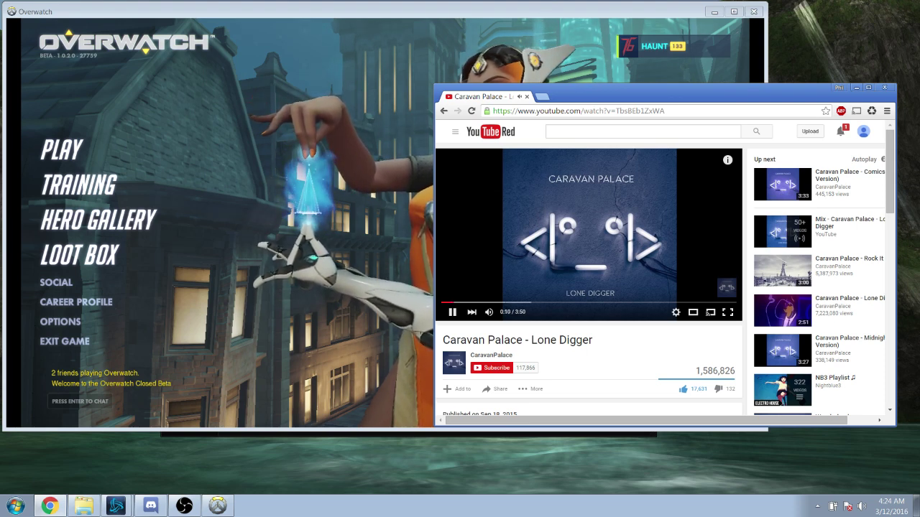
{"action": "left_click", "coordinate": [512, 311]}
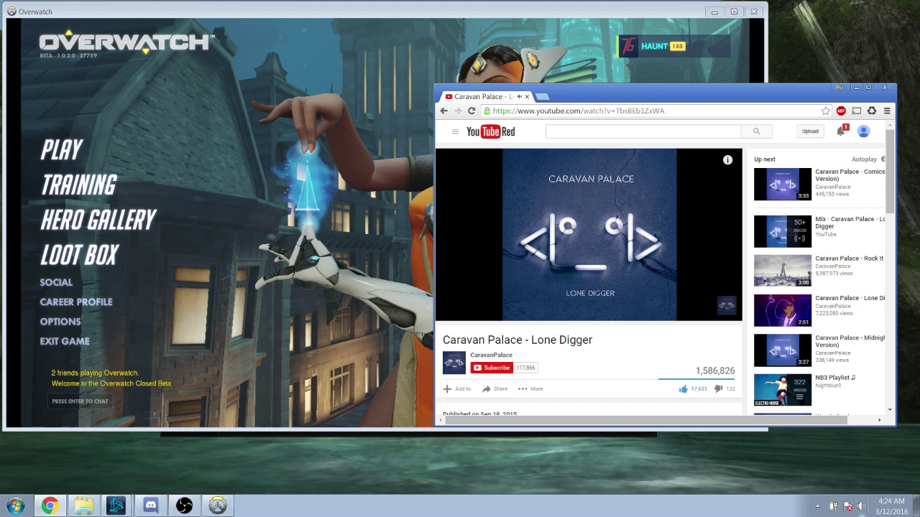
Open the Windows playback devices and set Digital Audio (S/PDIF) as the default device
{"action": "right_click", "coordinate": [861, 506]}
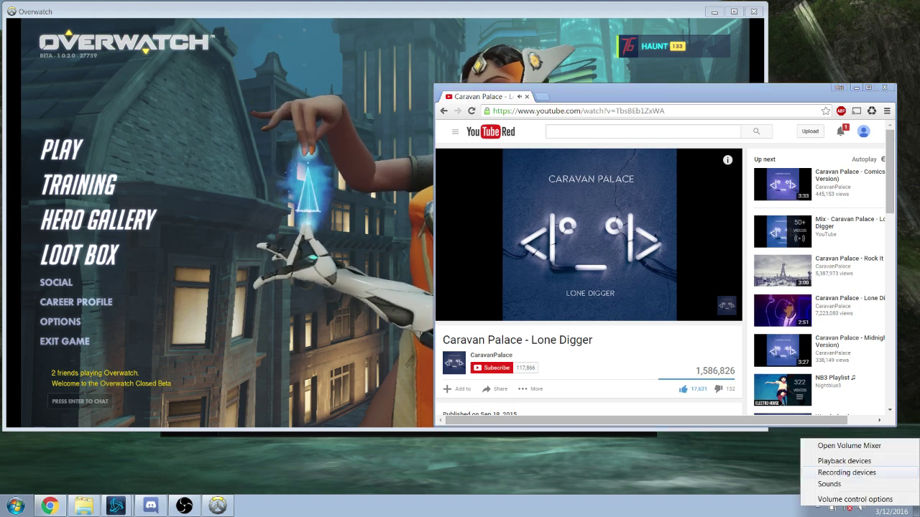
{"action": "left_click", "coordinate": [837, 460]}
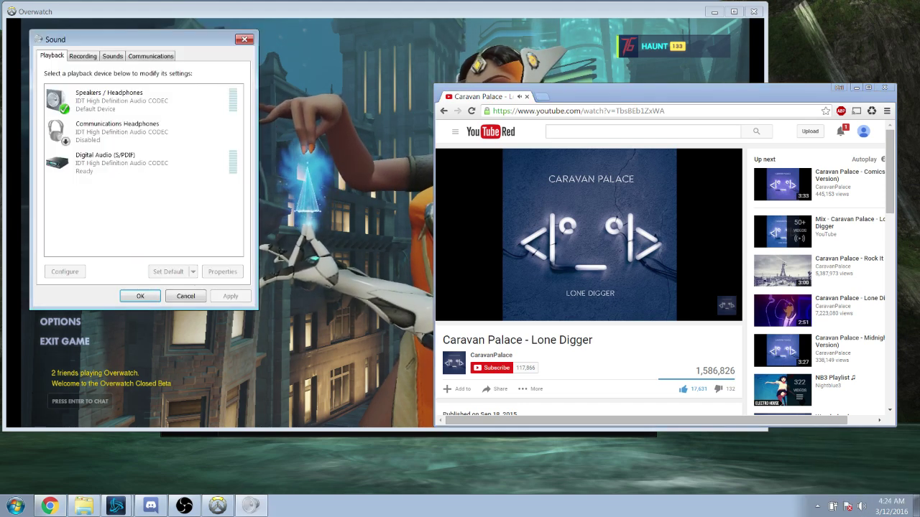
{"action": "left_click_drag", "start_coordinate": [137, 39], "coordinate": [240, 108]}
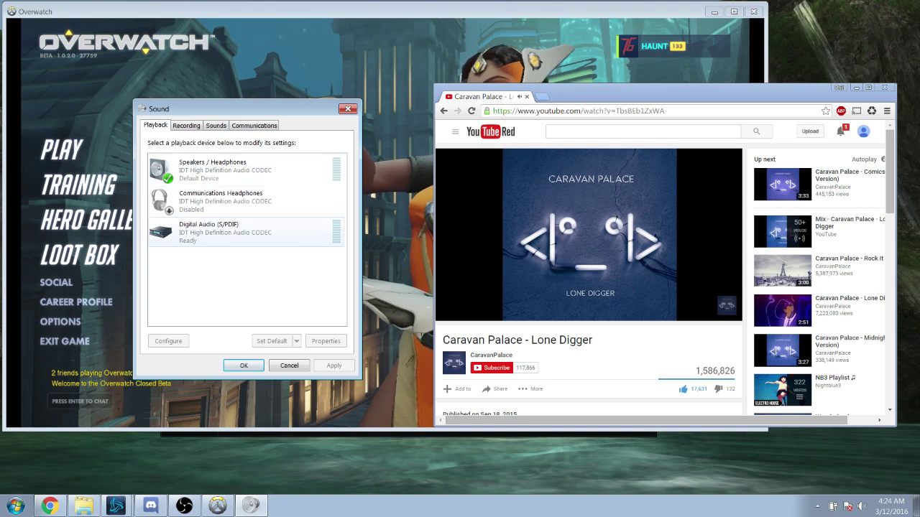
{"action": "right_click", "coordinate": [261, 234]}
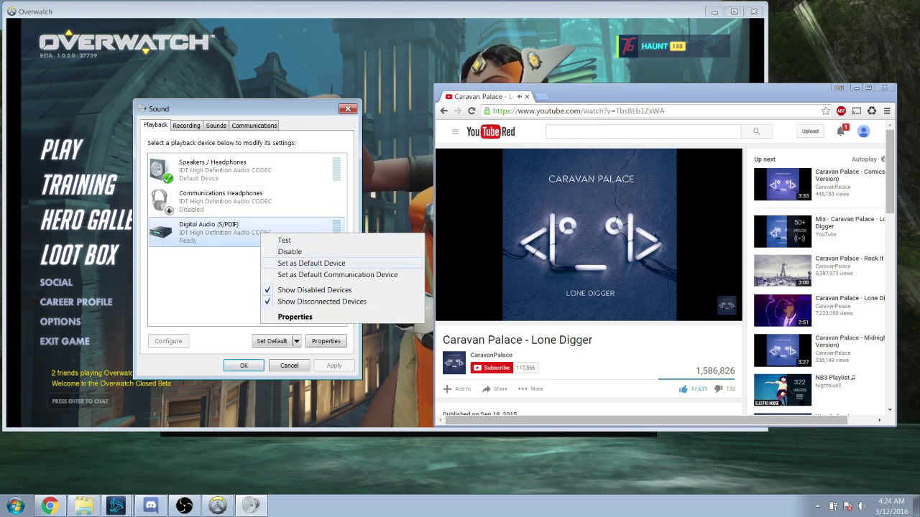
{"action": "left_click", "coordinate": [311, 263]}
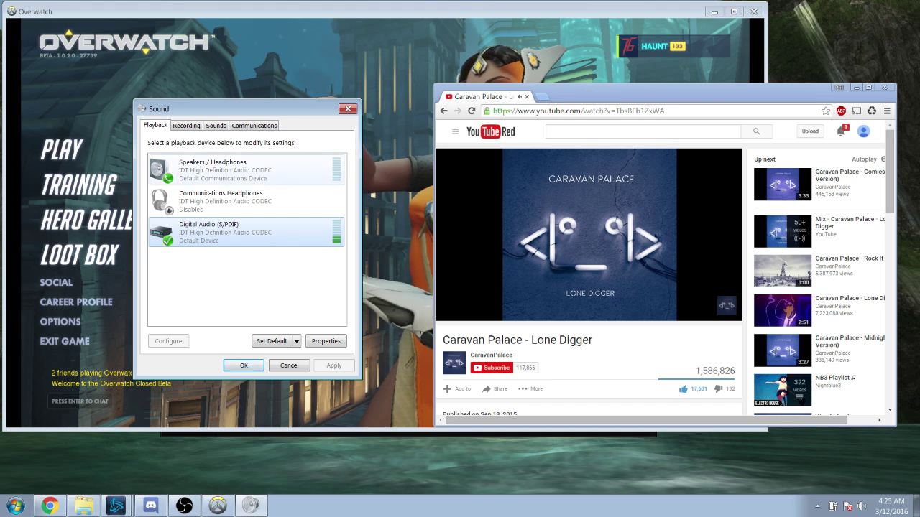
Set Speakers / Headphones as the default playback device and pause the YouTube video
{"action": "right_click", "coordinate": [280, 166]}
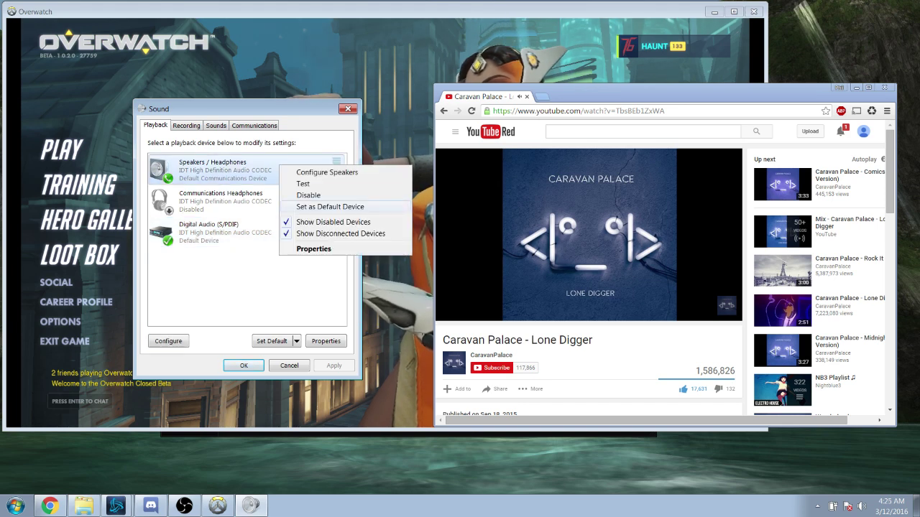
{"action": "left_click", "coordinate": [330, 206]}
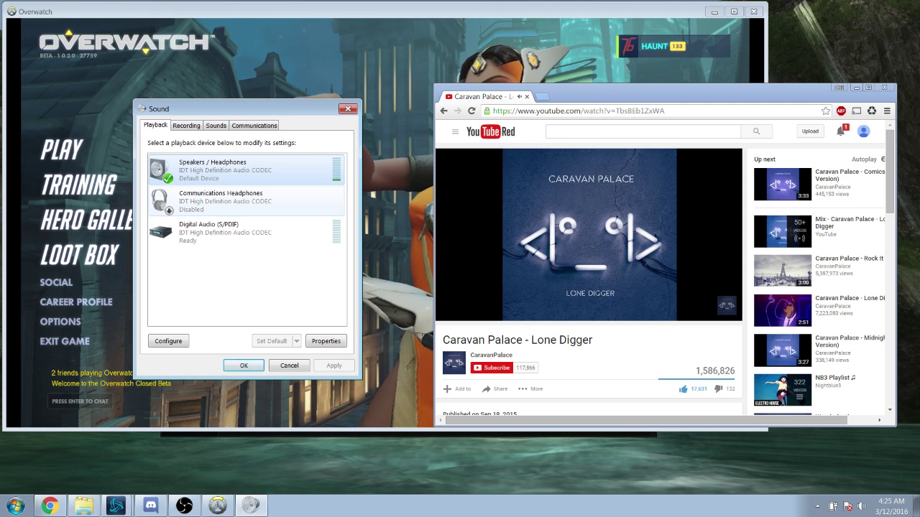
{"action": "mouse_move", "coordinate": [589, 237]}
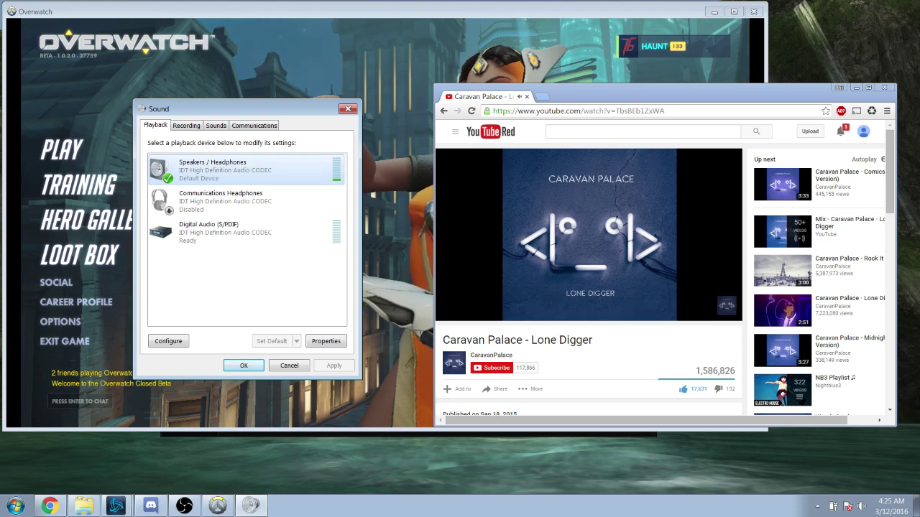
{"action": "mouse_move", "coordinate": [489, 311]}
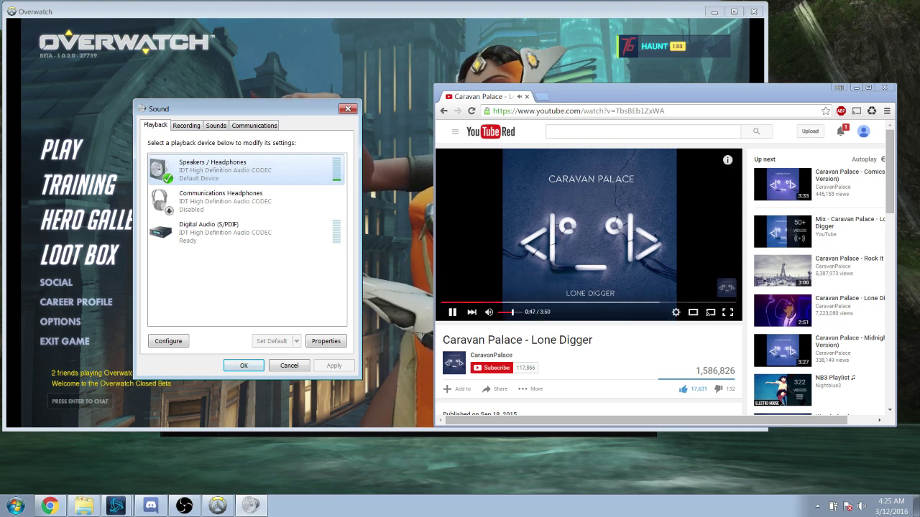
{"action": "left_click", "coordinate": [452, 312]}
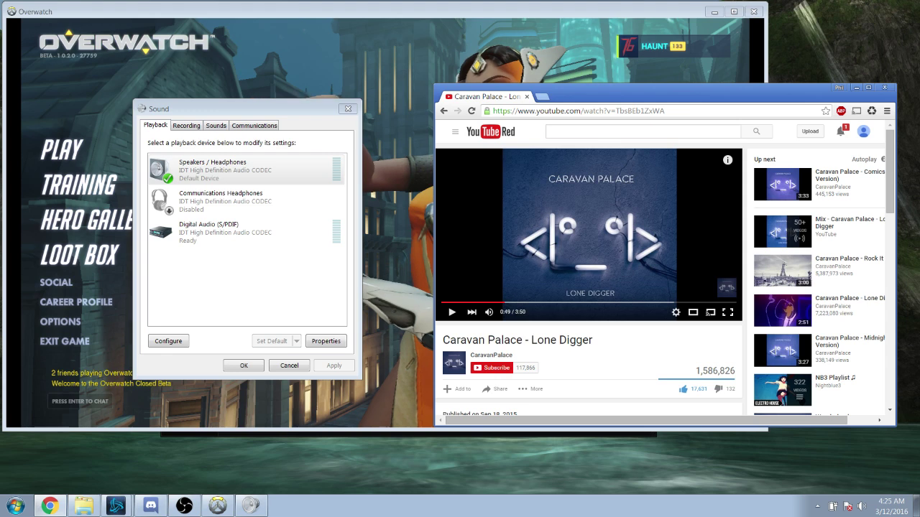
Switch to Overwatch to check its sound, return to Chrome and resume the YouTube video
{"action": "key", "text": "alt+Tab"}
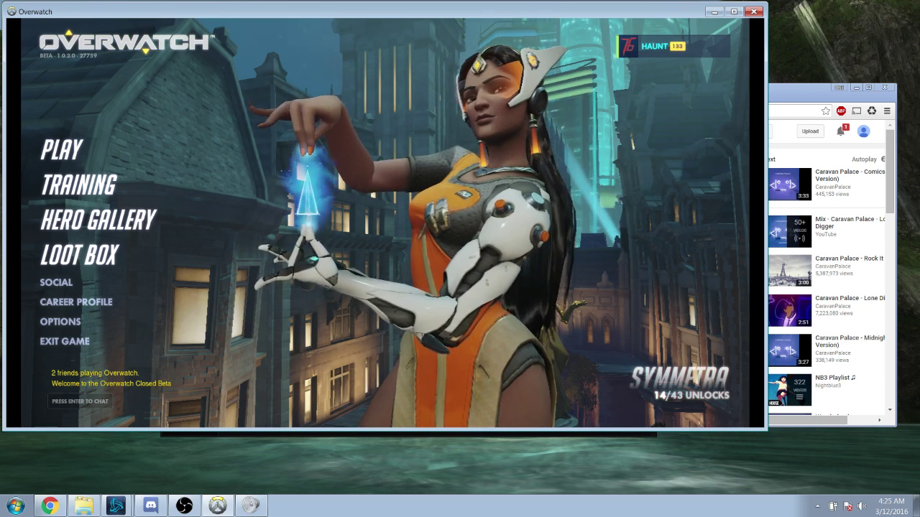
{"action": "key", "text": "alt+Tab"}
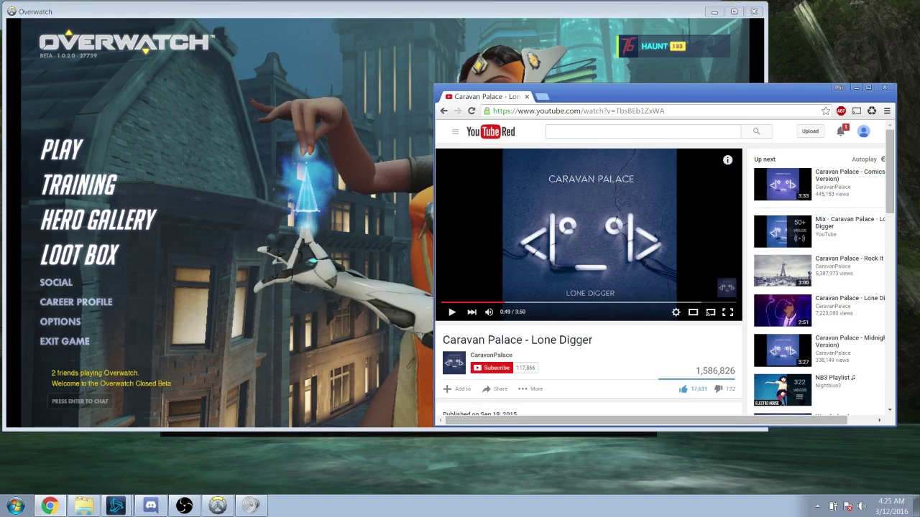
{"action": "left_click", "coordinate": [452, 312]}
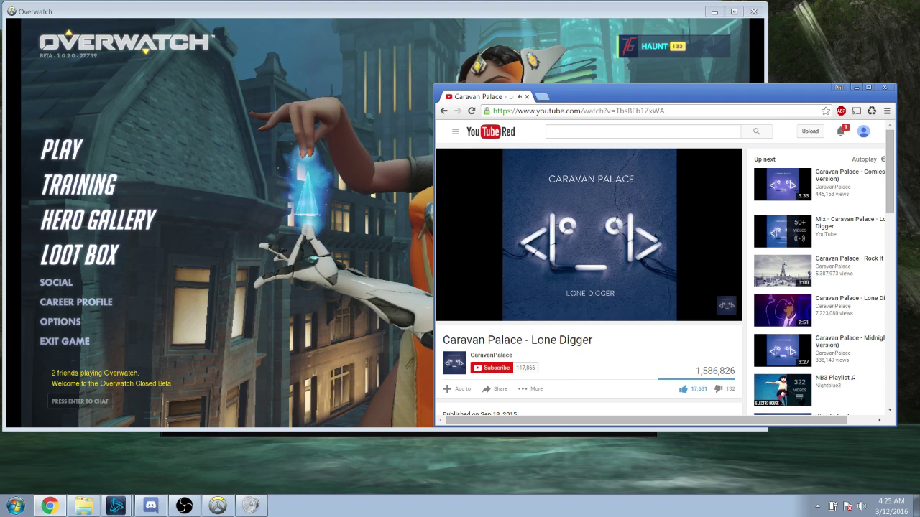
In the Sound window, make Digital Audio (S/PDIF) the default device, then switch the default back to Speakers / Headphones
{"action": "left_click", "coordinate": [251, 506]}
{"action": "left_click", "coordinate": [246, 232]}
{"action": "right_click", "coordinate": [239, 237]}
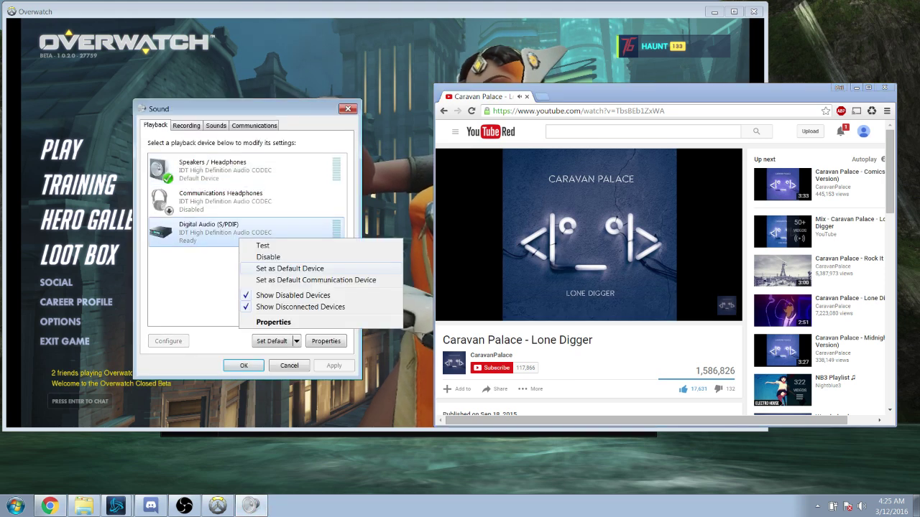
{"action": "left_click", "coordinate": [288, 269]}
{"action": "right_click", "coordinate": [262, 171]}
{"action": "key", "text": "Return"}
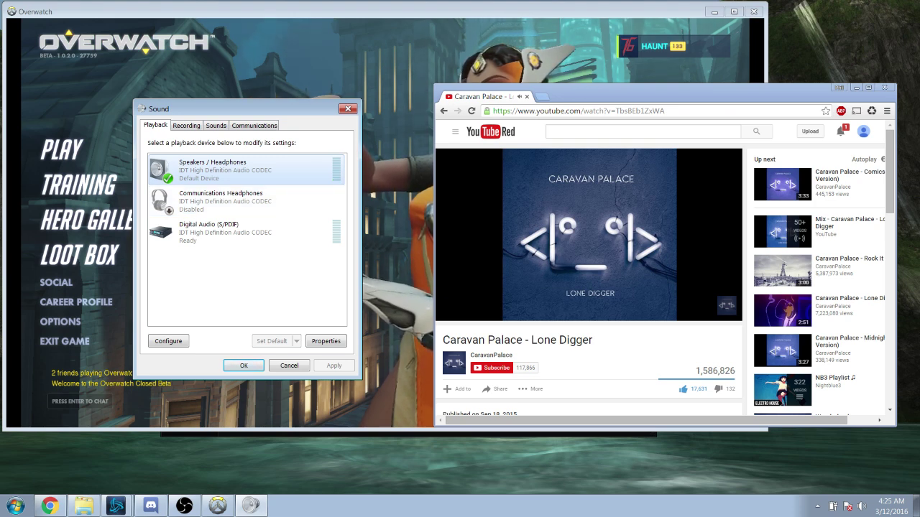
Pause the YouTube video in Chrome and bring Overwatch to the front
{"action": "key", "text": "alt+Tab"}
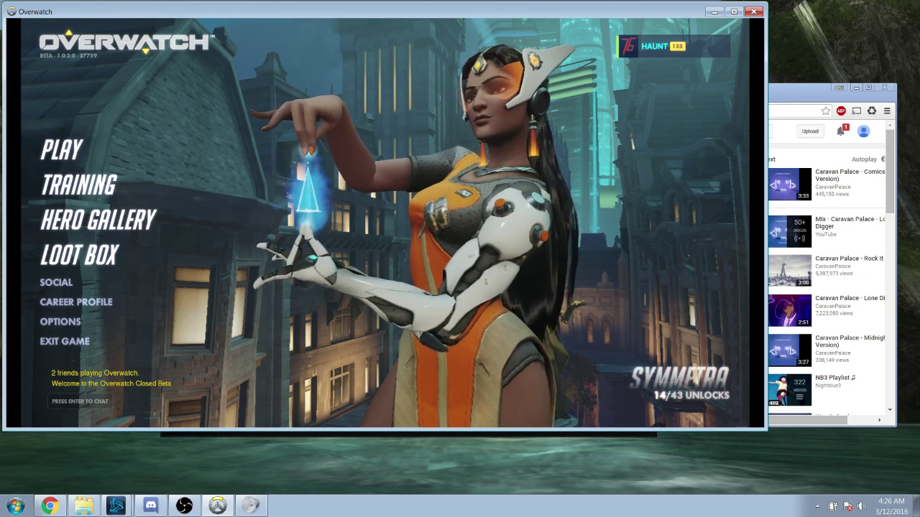
{"action": "left_click", "coordinate": [826, 87]}
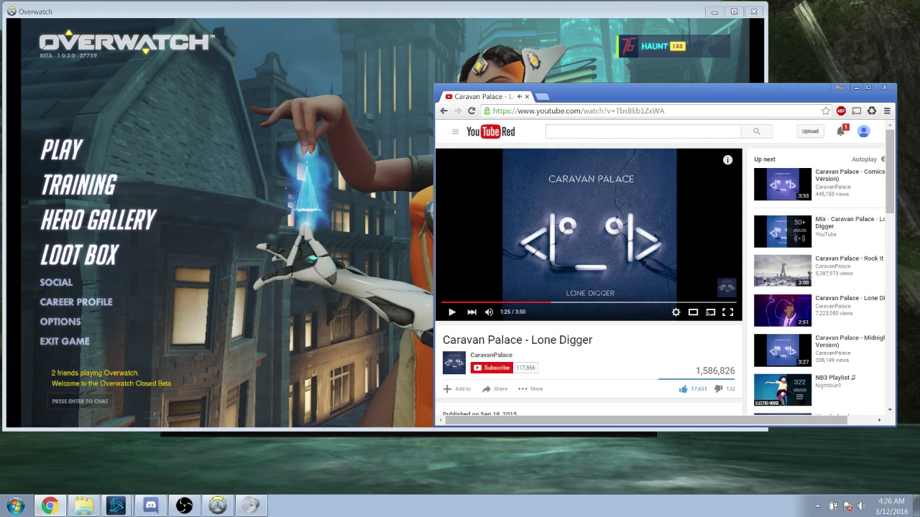
{"action": "key", "text": "alt+Tab"}
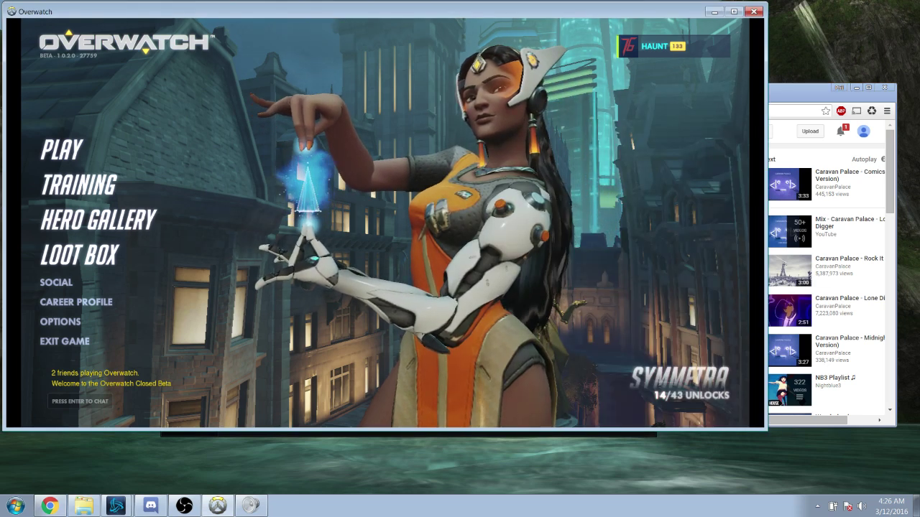